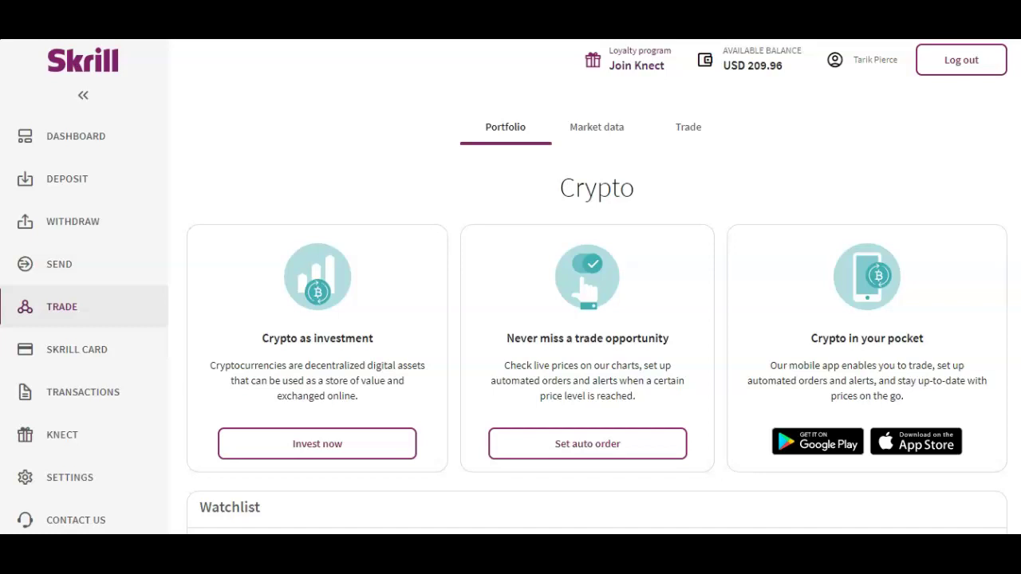
Check the Watchlist, then bring up market prices for BTC, ETH, BCH and LTC via Invest now
{"action": "scroll", "coordinate": [549, 246], "scroll_direction": "down", "scroll_amount": 4}
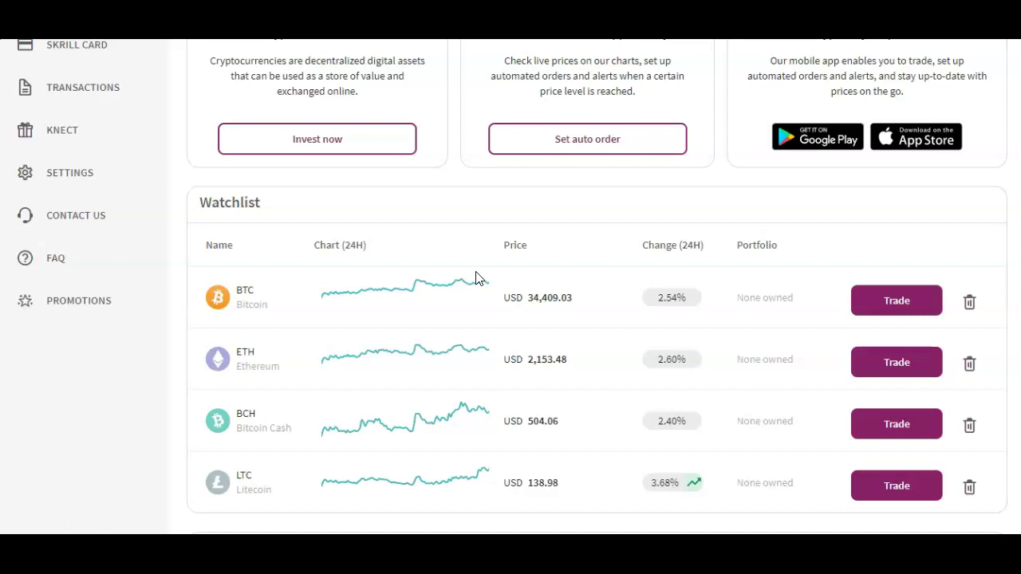
{"action": "scroll", "coordinate": [458, 292], "scroll_direction": "up", "scroll_amount": 4}
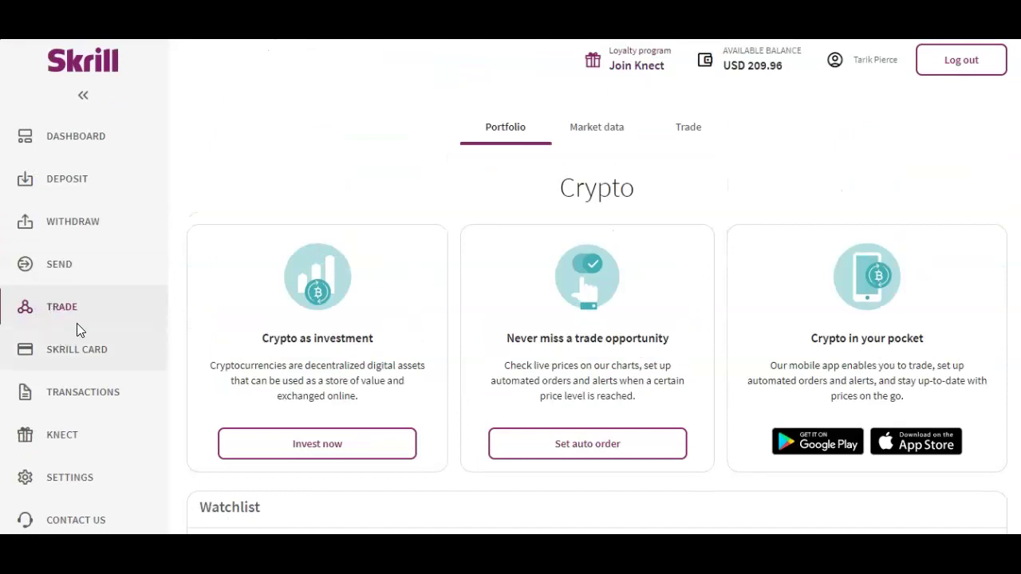
{"action": "left_click", "coordinate": [325, 436]}
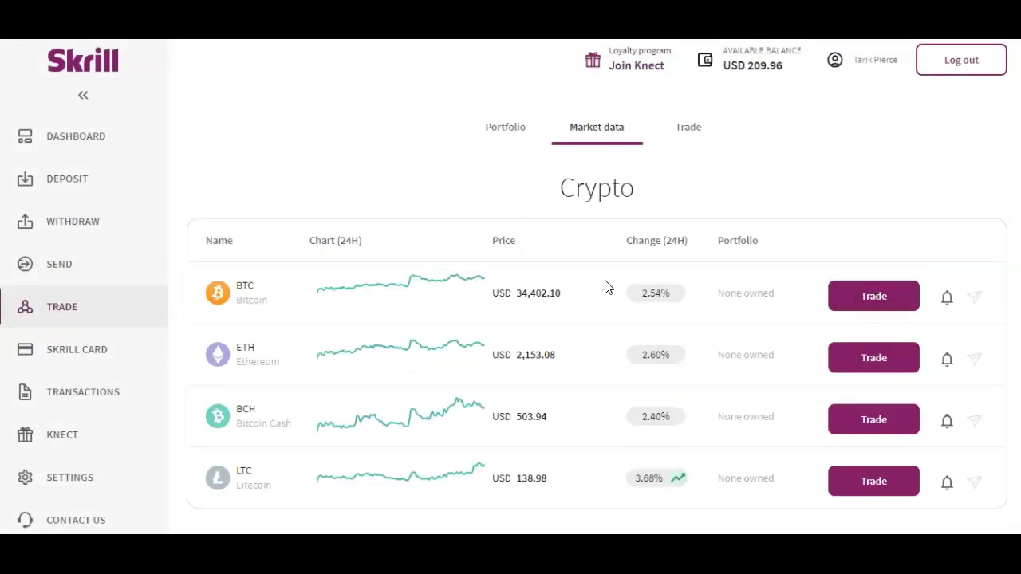
{"action": "scroll", "coordinate": [444, 315], "scroll_direction": "down", "scroll_amount": 1}
{"action": "scroll", "coordinate": [450, 311], "scroll_direction": "up", "scroll_amount": 1}
Open the Bitcoin trade form and enter USD 10 to spend on an instant buy
{"action": "left_click", "coordinate": [865, 302]}
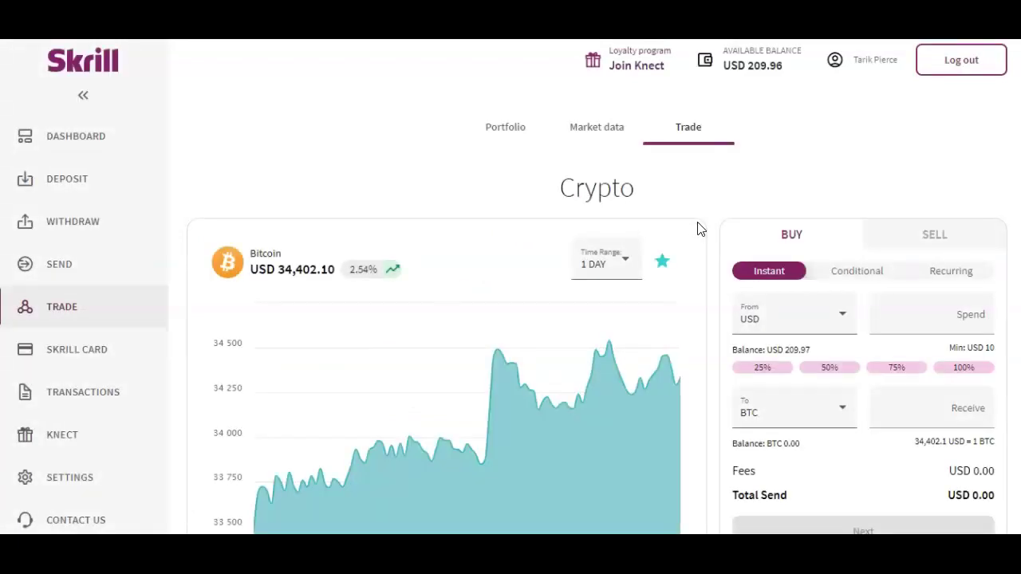
{"action": "scroll", "coordinate": [722, 236], "scroll_direction": "down", "scroll_amount": 1}
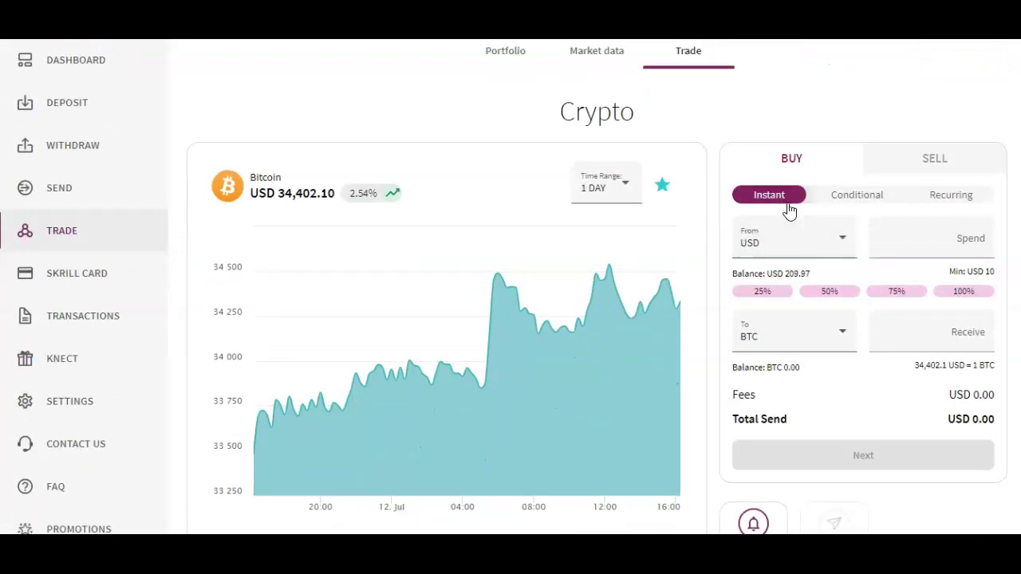
{"action": "left_click", "coordinate": [918, 244]}
{"action": "type", "text": "10"}
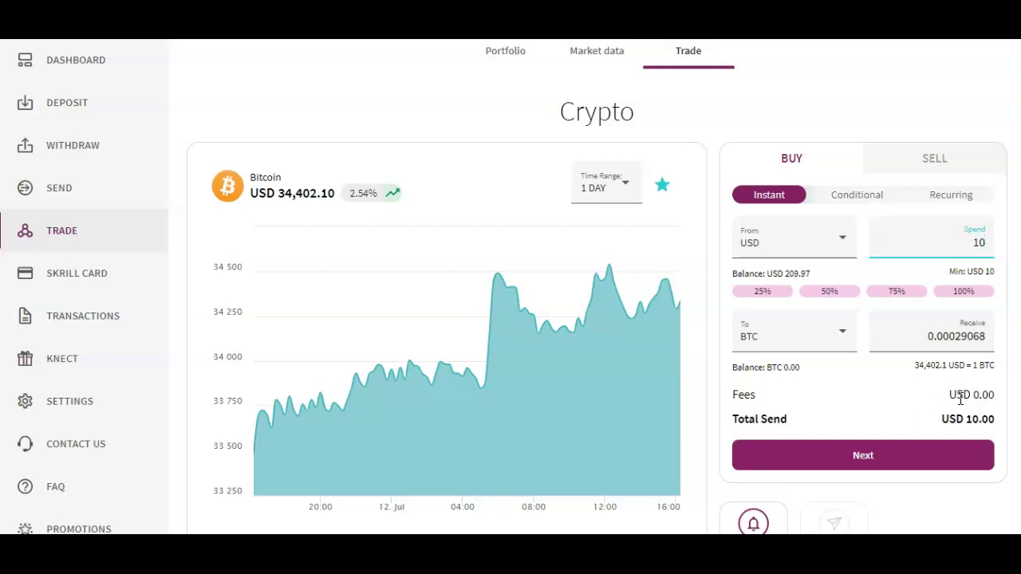
Switch to a Conditional buy with a 30,000 trigger price and USD 100 to spend
{"action": "left_click", "coordinate": [866, 202]}
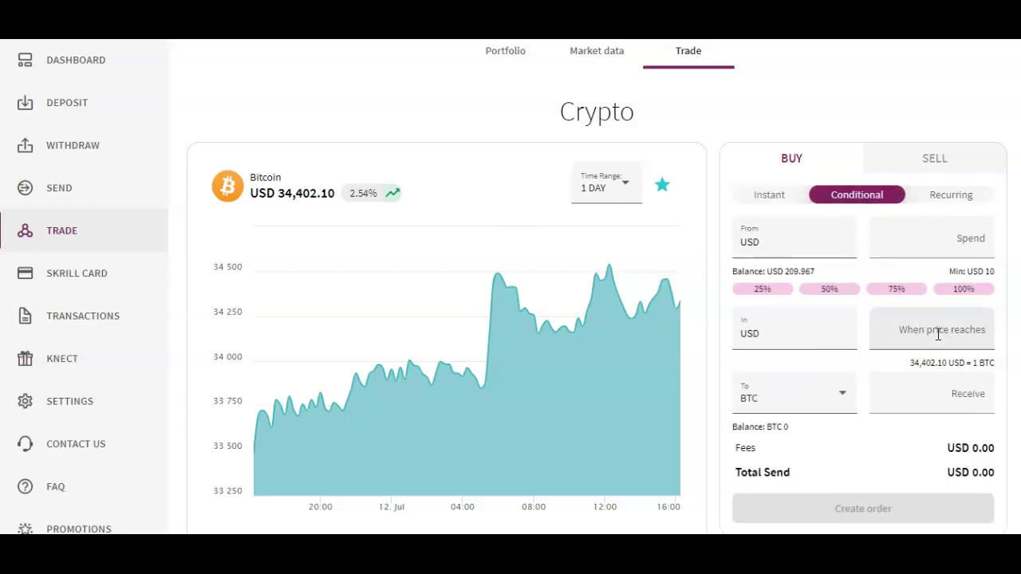
{"action": "left_click", "coordinate": [938, 334]}
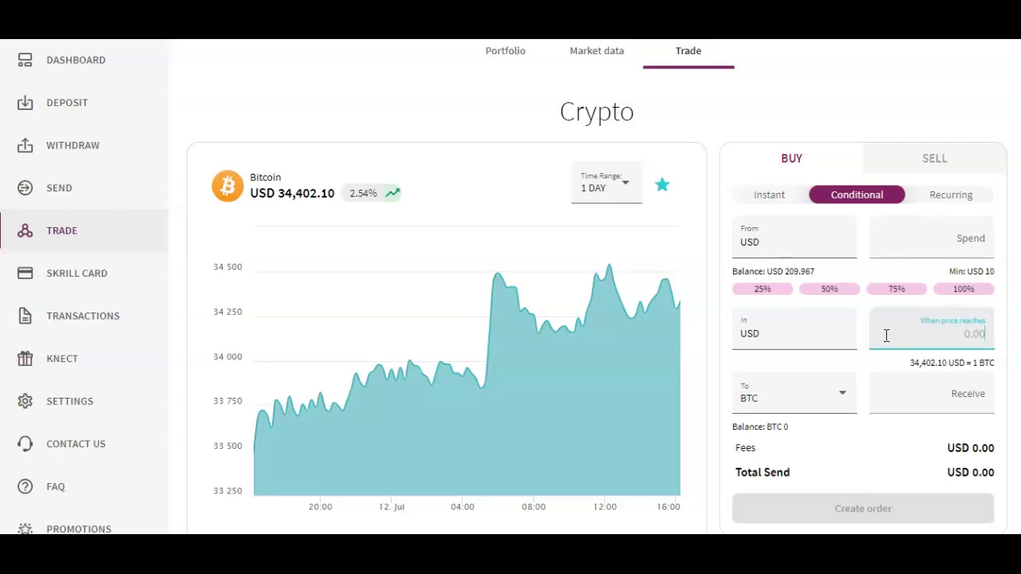
{"action": "type", "text": "300000"}
{"action": "left_click", "coordinate": [968, 393]}
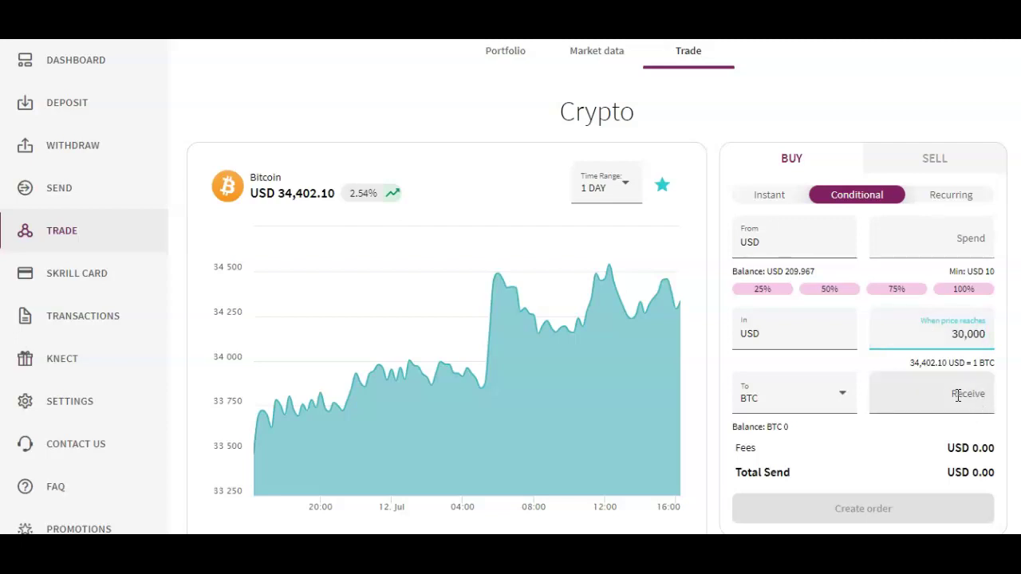
{"action": "left_click", "coordinate": [971, 241]}
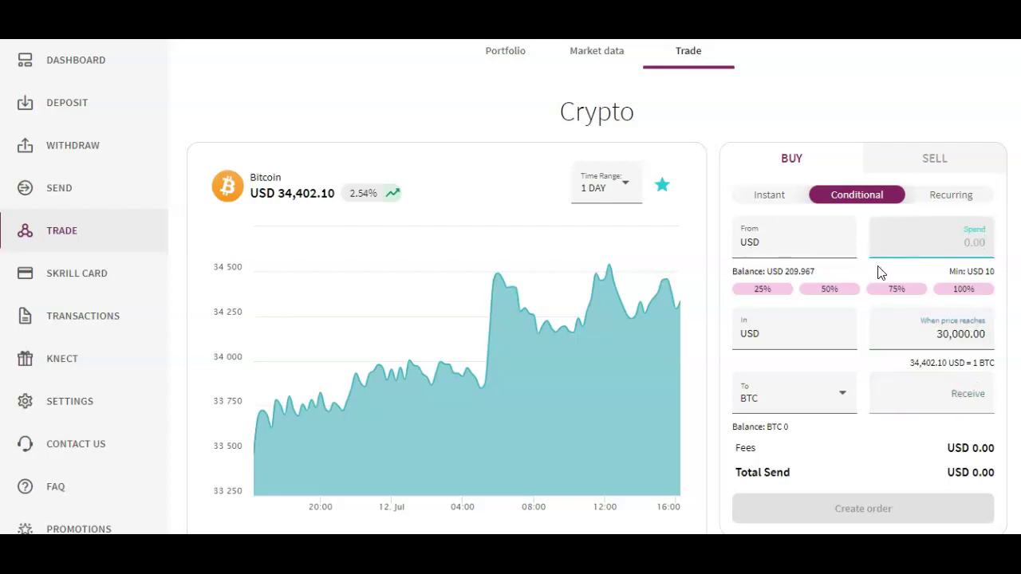
{"action": "type", "text": "10"}
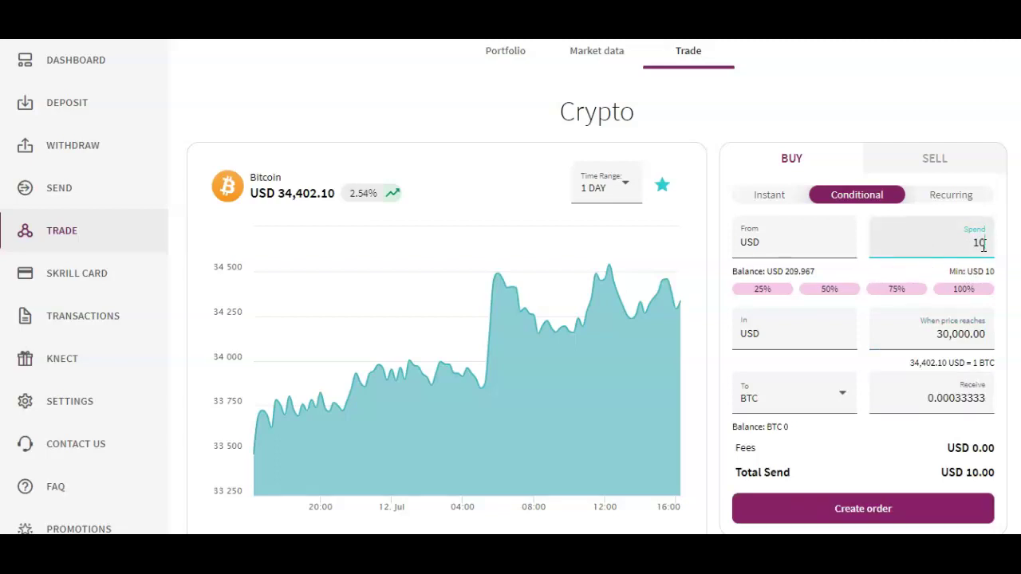
{"action": "type", "text": "0"}
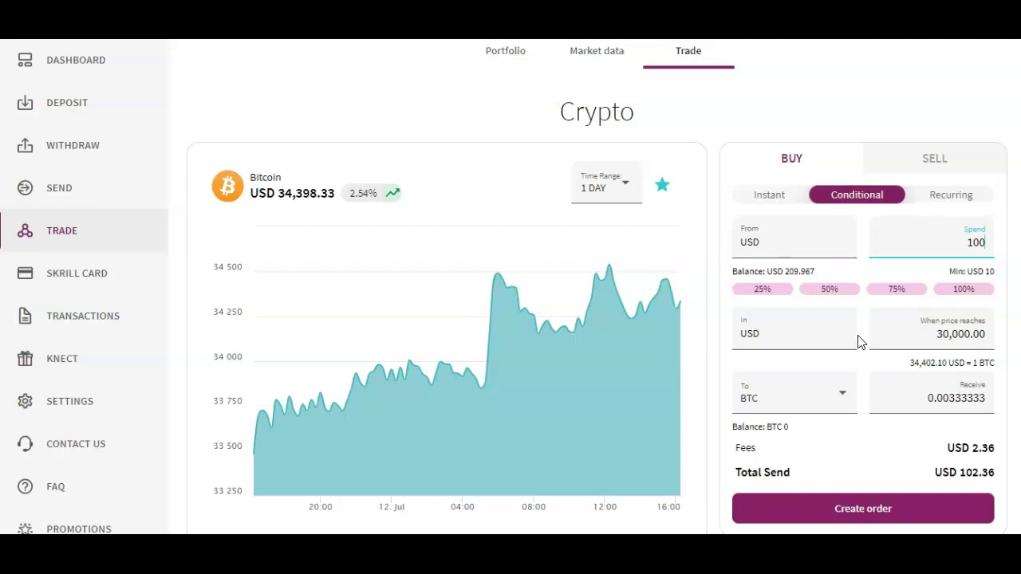
Switch to a Recurring buy repeating Bi-weekly with USD 25 to spend
{"action": "left_click", "coordinate": [939, 202]}
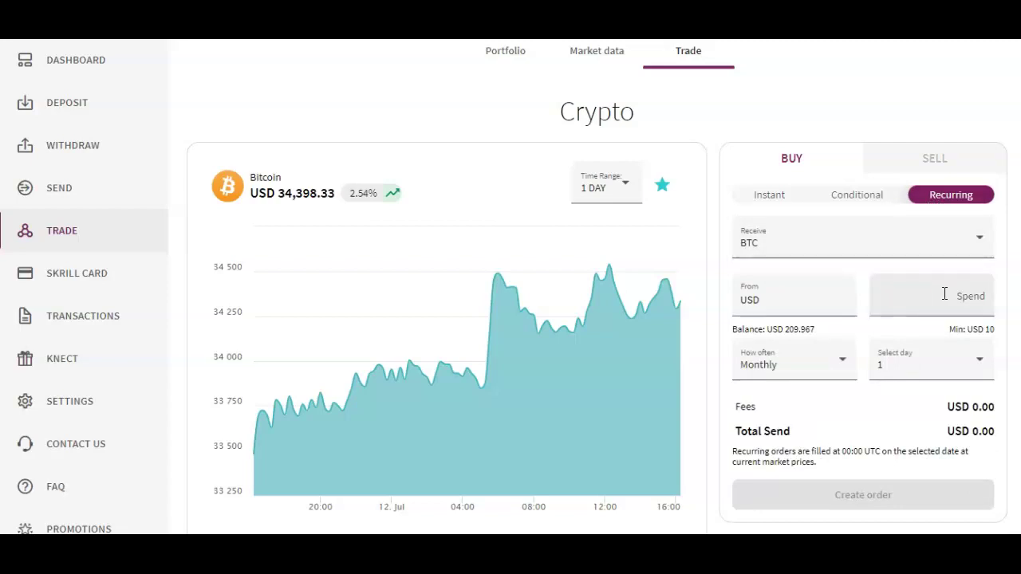
{"action": "left_click", "coordinate": [822, 358]}
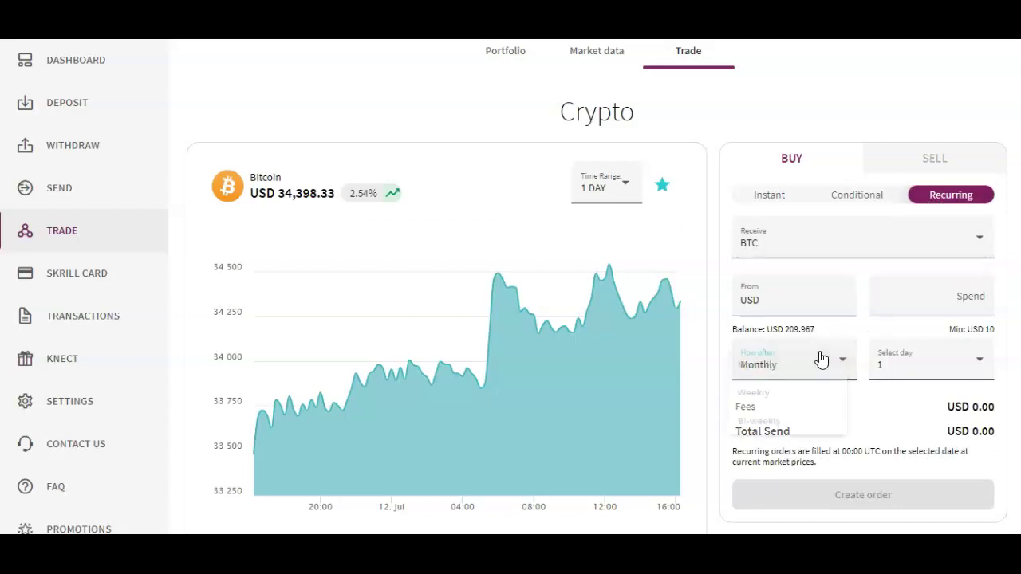
{"action": "left_click", "coordinate": [892, 339]}
{"action": "left_click", "coordinate": [842, 367]}
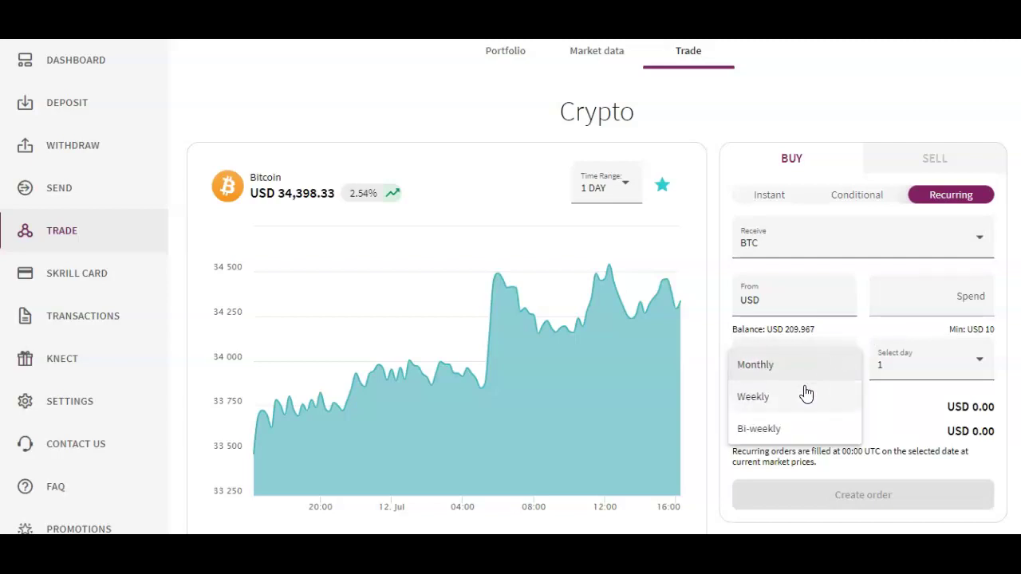
{"action": "left_click", "coordinate": [784, 431]}
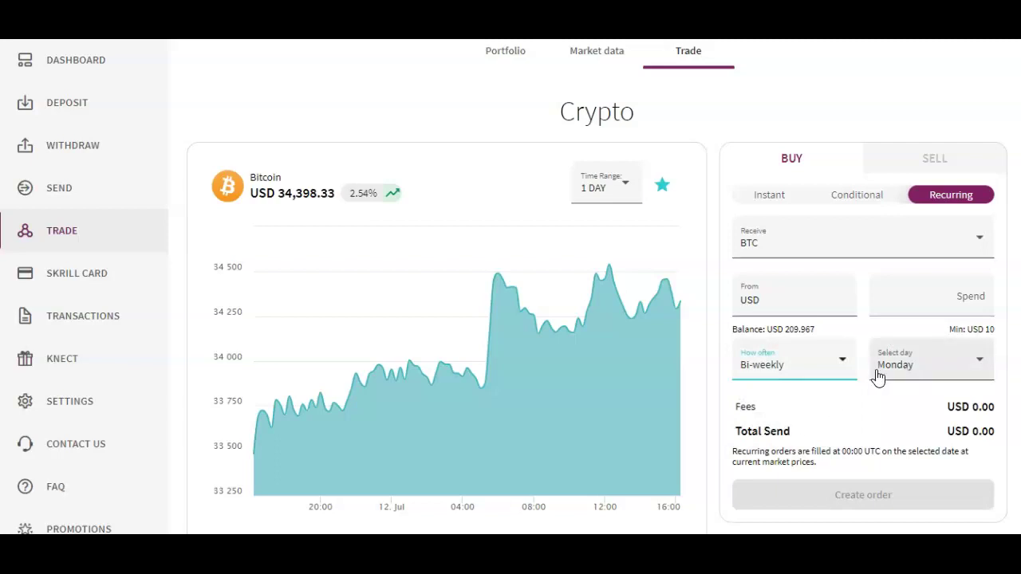
{"action": "left_click", "coordinate": [945, 299]}
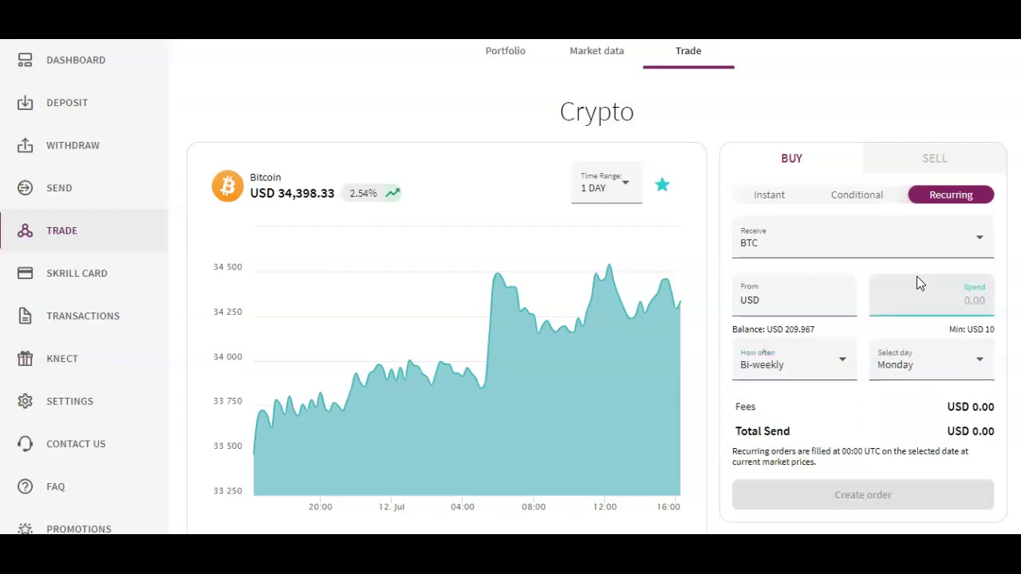
{"action": "type", "text": "25"}
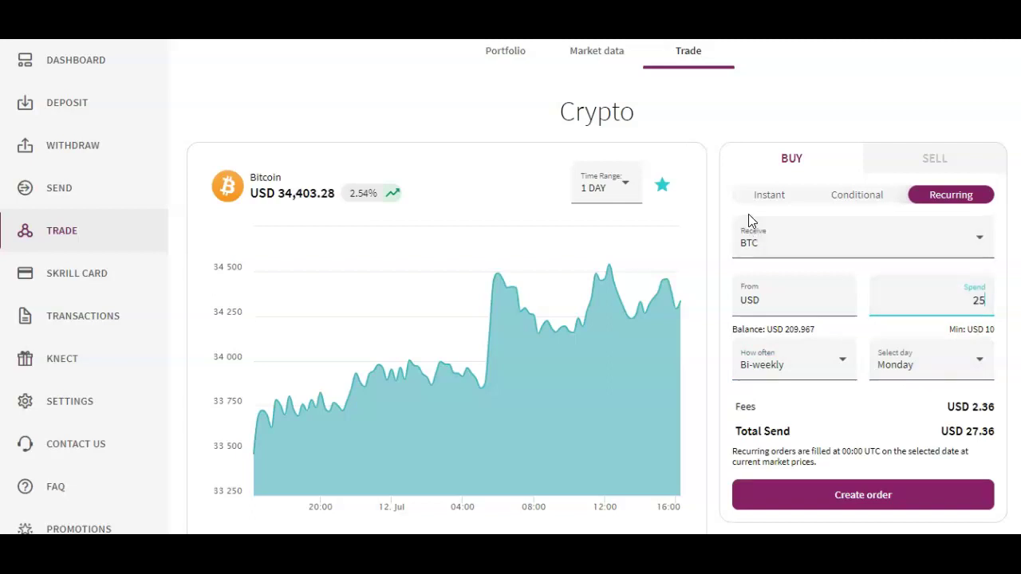
Switch back to an Instant buy spending USD 10
{"action": "left_click", "coordinate": [780, 199]}
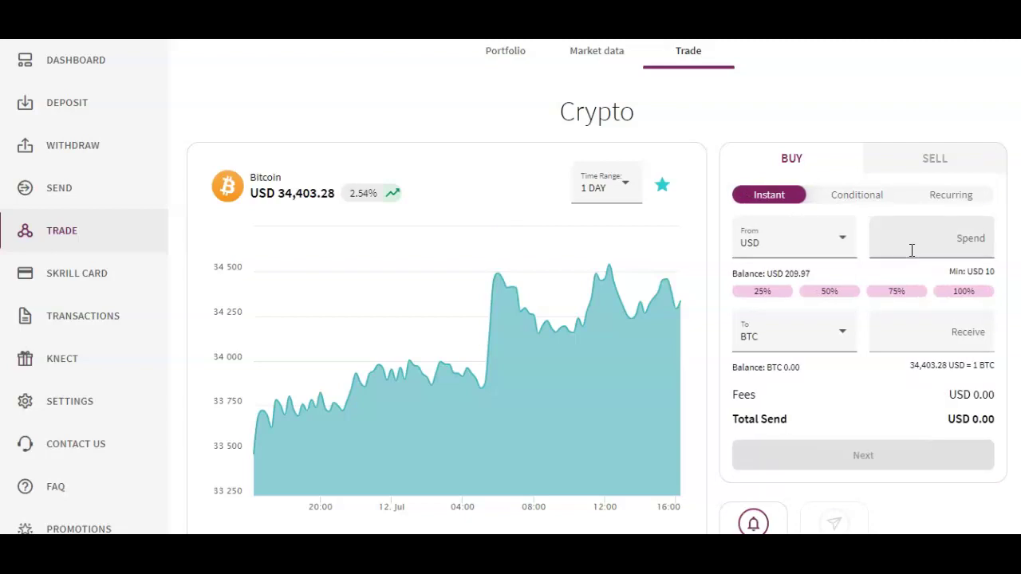
{"action": "left_click", "coordinate": [955, 239]}
{"action": "type", "text": "10"}
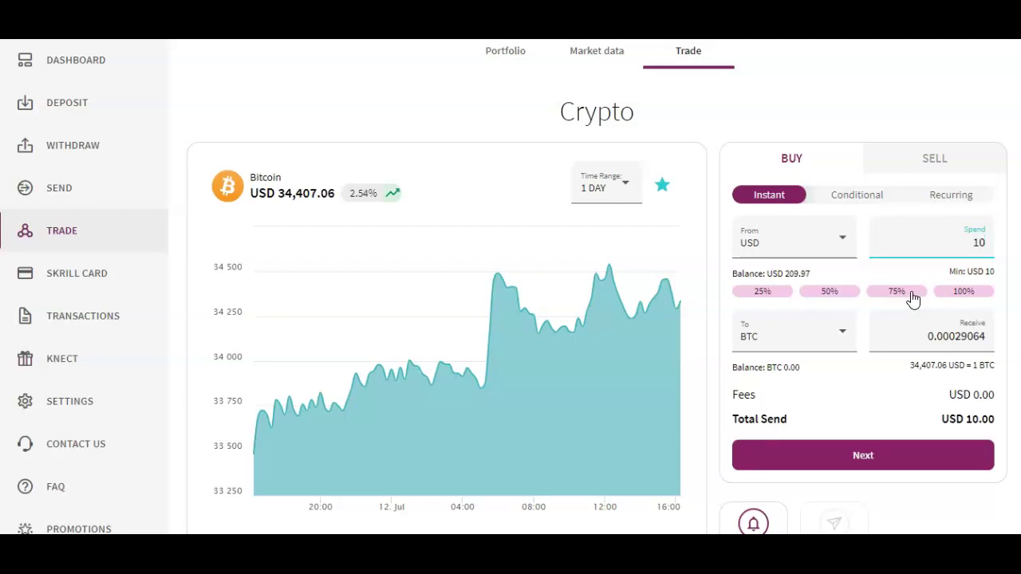
Review the order summary and confirm the Bitcoin purchase
{"action": "left_click", "coordinate": [861, 455]}
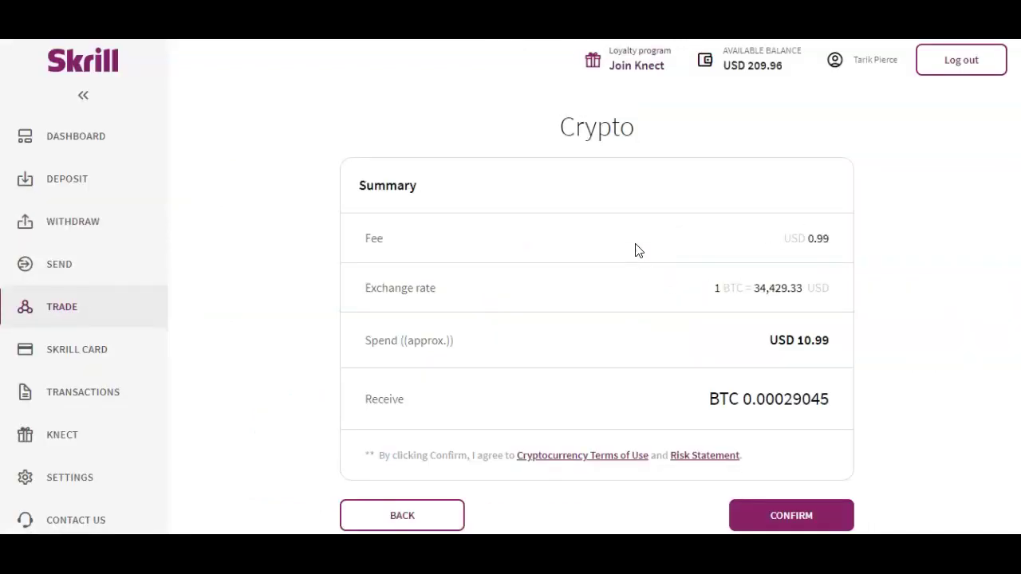
{"action": "scroll", "coordinate": [808, 367], "scroll_direction": "down", "scroll_amount": 2}
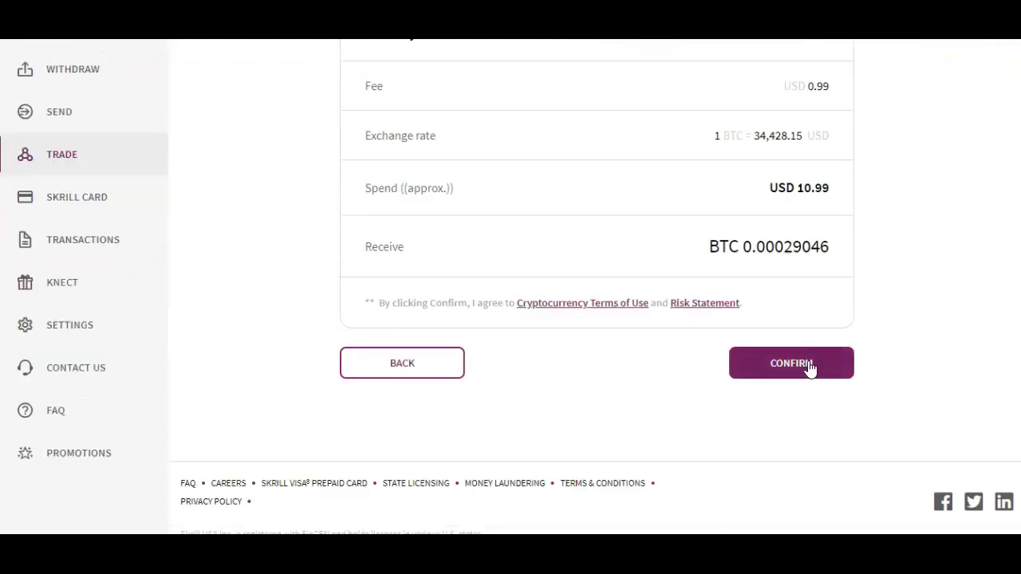
{"action": "scroll", "coordinate": [795, 364], "scroll_direction": "up", "scroll_amount": 2}
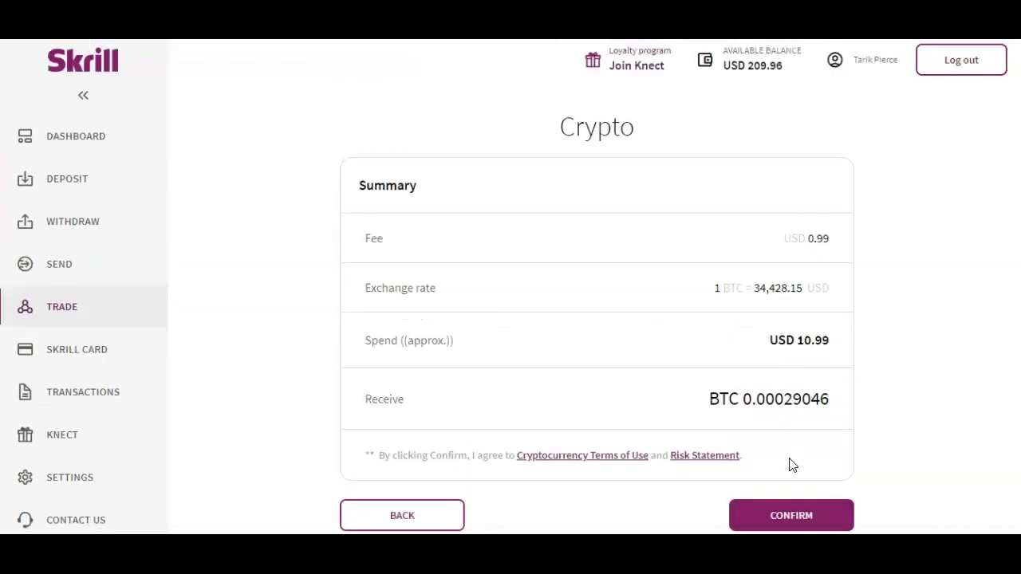
{"action": "left_click", "coordinate": [802, 524]}
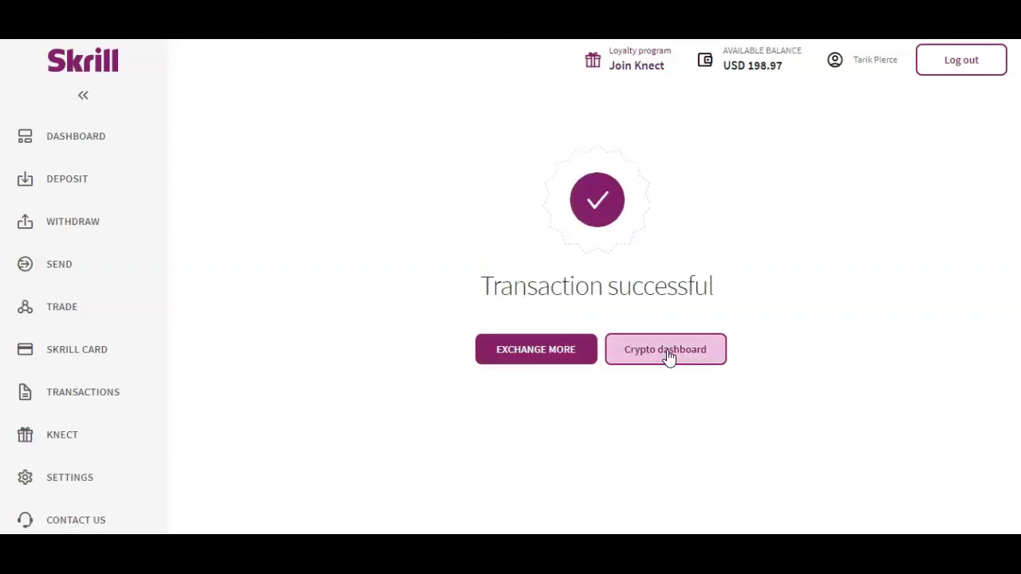
Go to the Crypto dashboard and review the portfolio holding 0.00029043 BTC and the Watchlist
{"action": "left_click", "coordinate": [668, 352]}
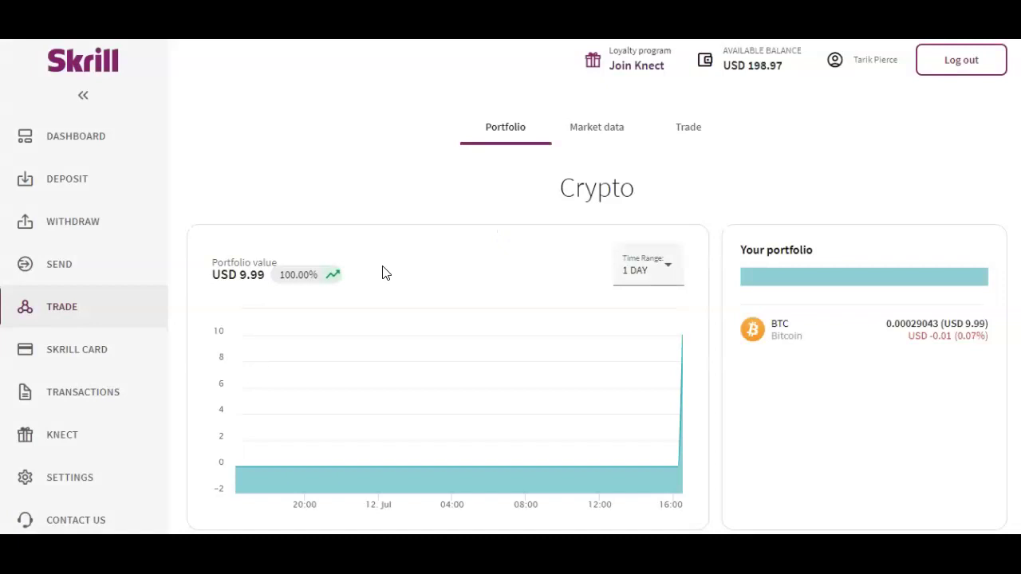
{"action": "scroll", "coordinate": [390, 266], "scroll_direction": "down", "scroll_amount": 1}
{"action": "scroll", "coordinate": [387, 264], "scroll_direction": "up", "scroll_amount": 1}
{"action": "scroll", "coordinate": [880, 303], "scroll_direction": "down", "scroll_amount": 4}
{"action": "scroll", "coordinate": [879, 303], "scroll_direction": "down", "scroll_amount": 1}
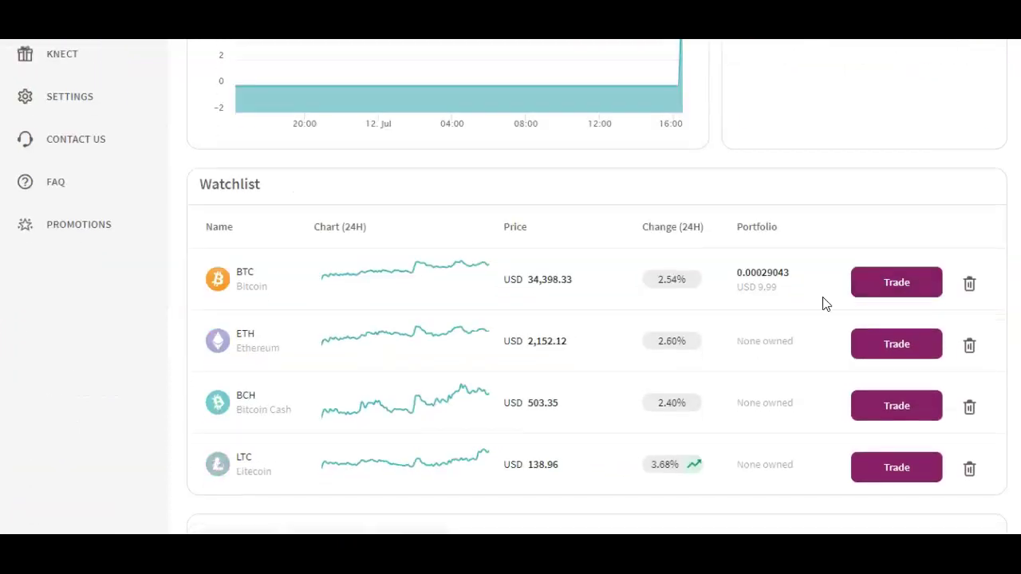
{"action": "scroll", "coordinate": [754, 285], "scroll_direction": "up", "scroll_amount": 5}
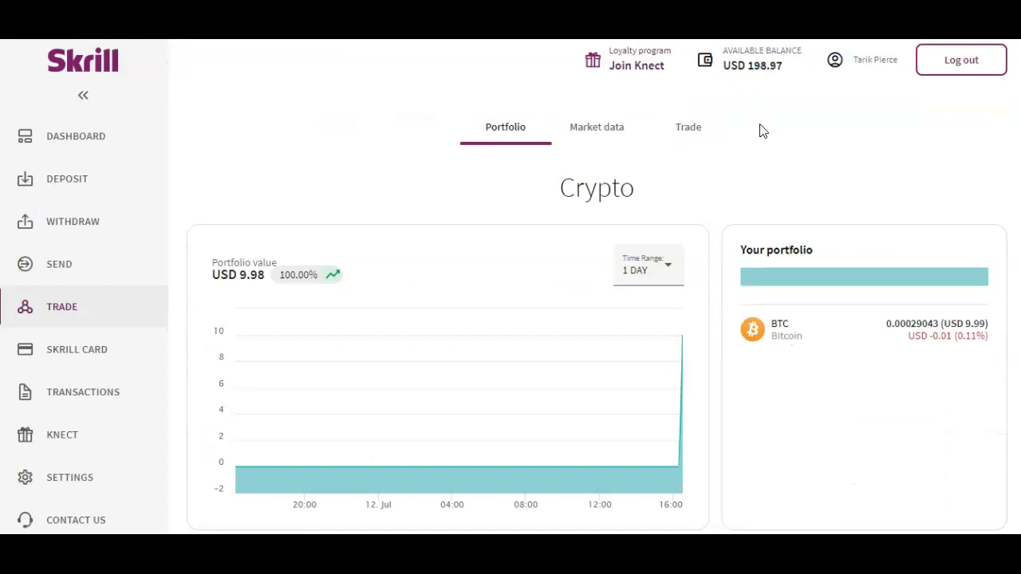
{"action": "scroll", "coordinate": [783, 180], "scroll_direction": "down", "scroll_amount": 5}
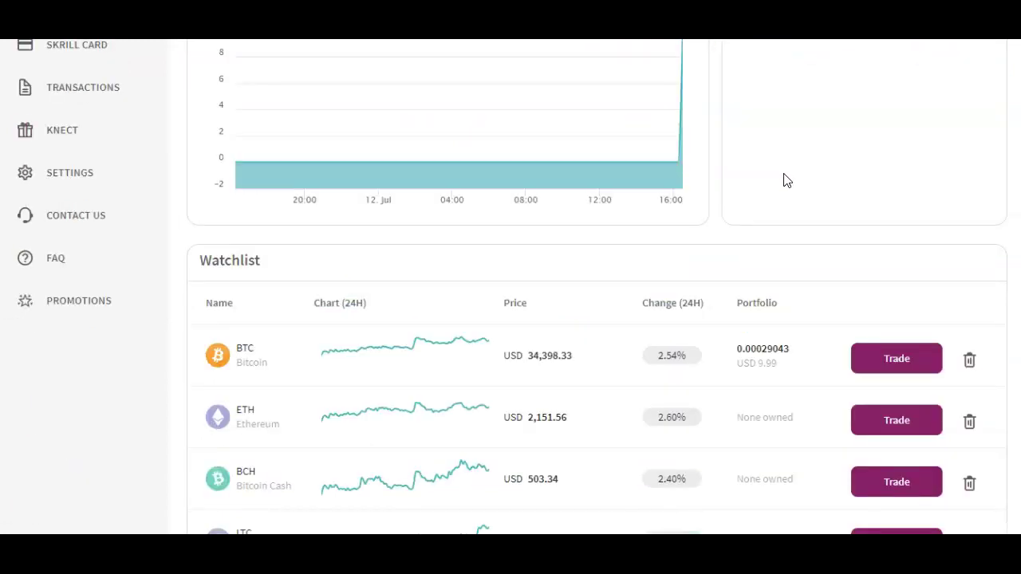
{"action": "scroll", "coordinate": [784, 180], "scroll_direction": "down", "scroll_amount": 2}
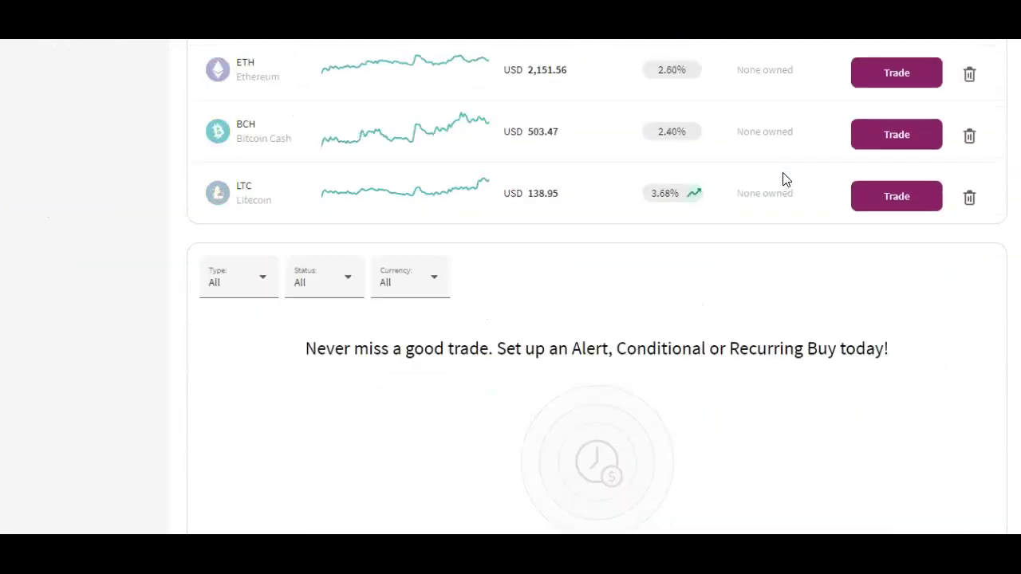
{"action": "scroll", "coordinate": [783, 181], "scroll_direction": "up", "scroll_amount": 6}
{"action": "scroll", "coordinate": [782, 172], "scroll_direction": "up", "scroll_amount": 1}
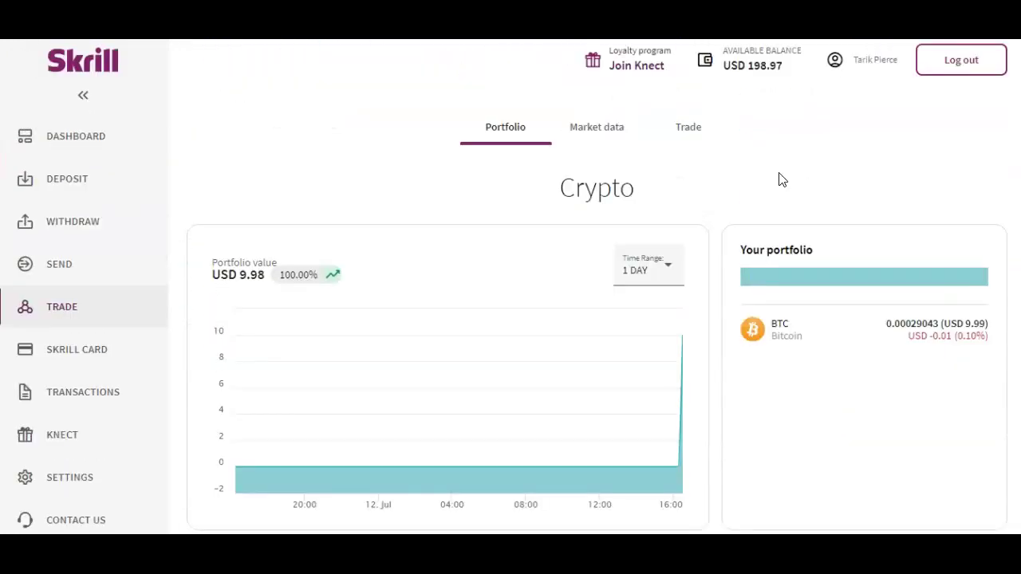